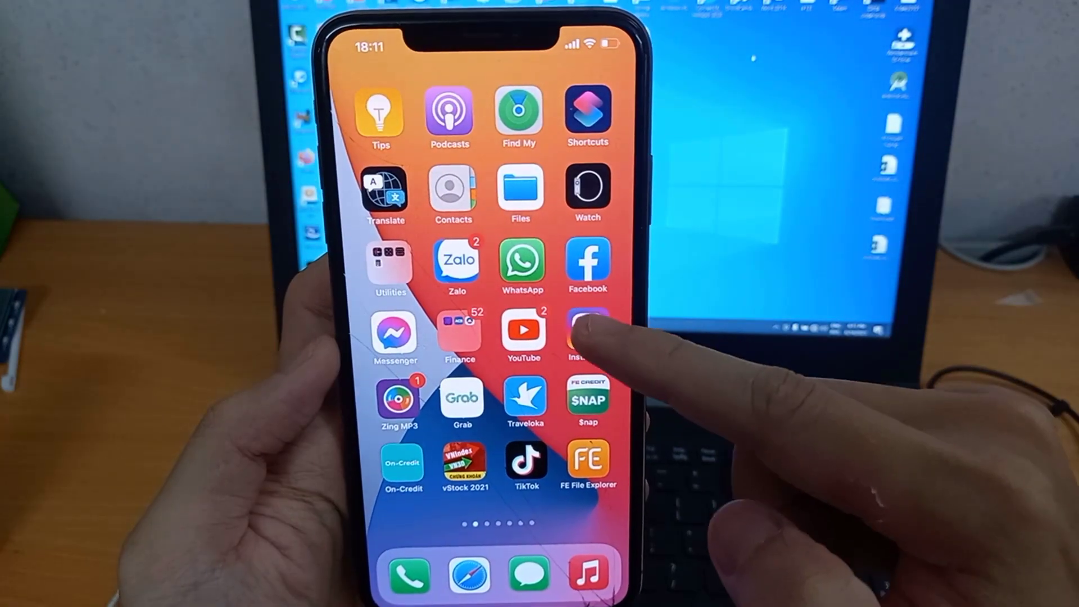
# - Launch Instagram and reach the Security page from the profile menu's settings
pyautogui.click(583, 328)
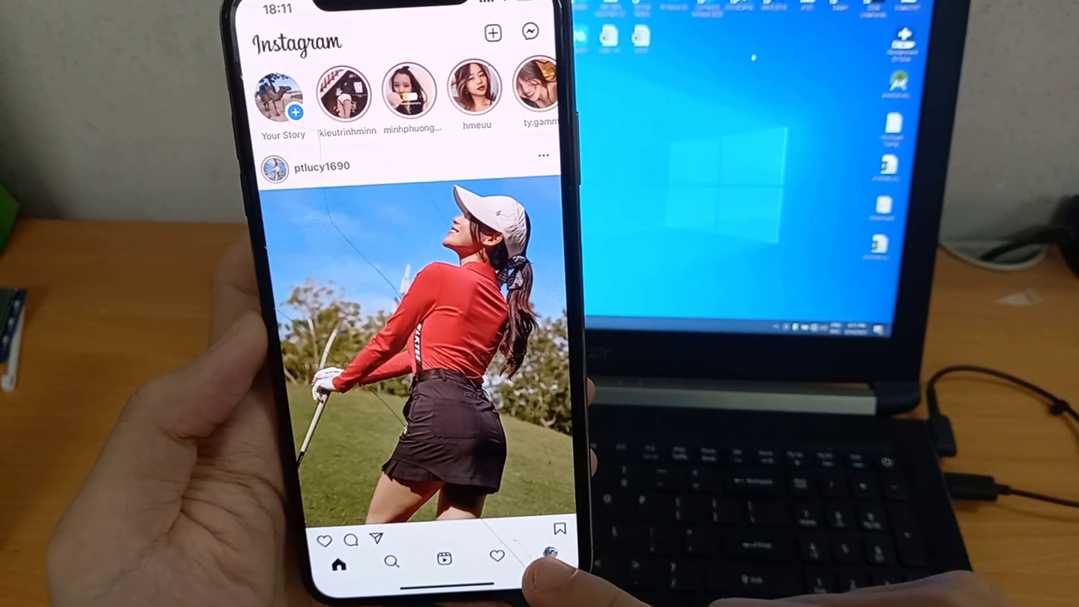
pyautogui.click(557, 555)
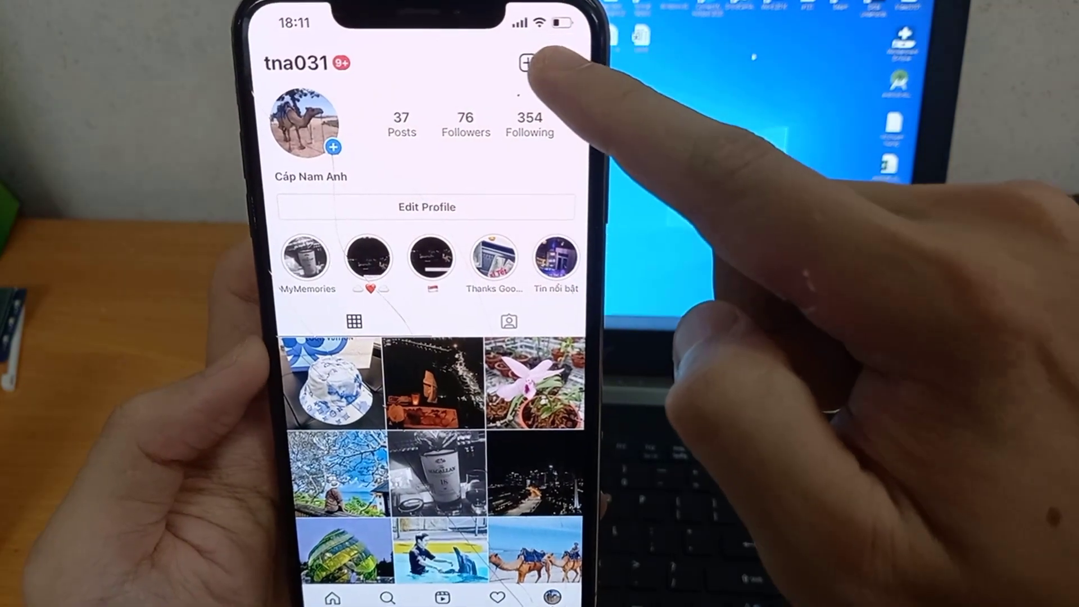
pyautogui.click(571, 65)
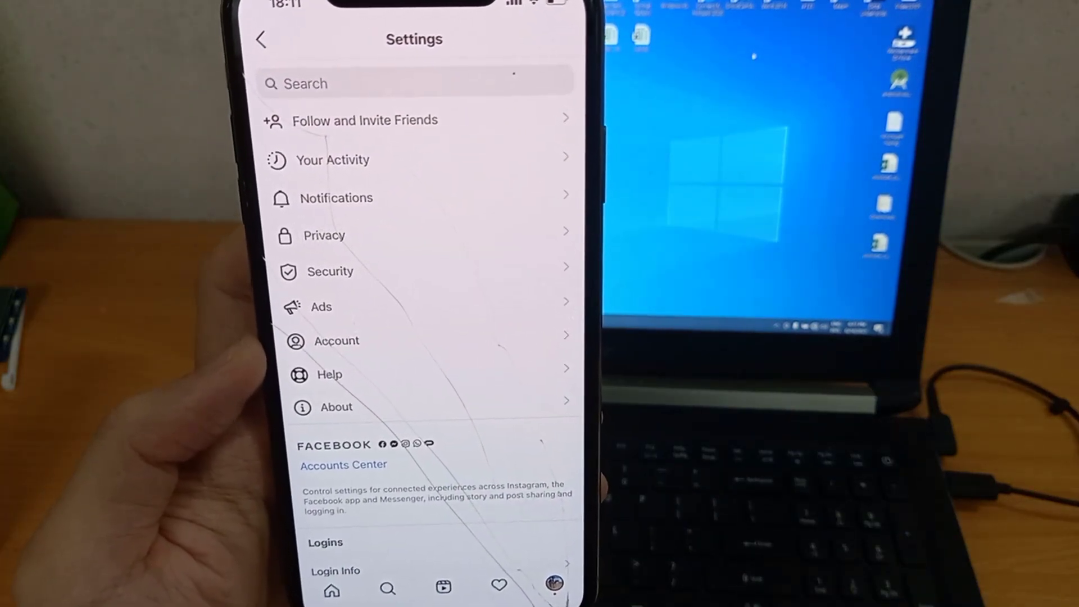
pyautogui.click(331, 270)
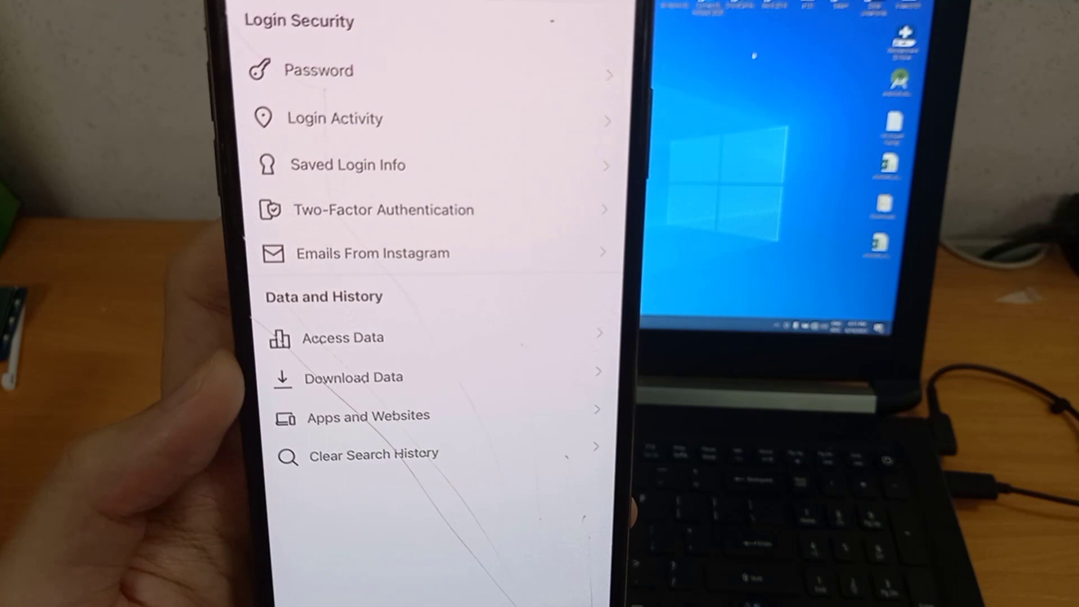
# - Request a Download Data copy of the account and confirm it with the account password
pyautogui.click(354, 376)
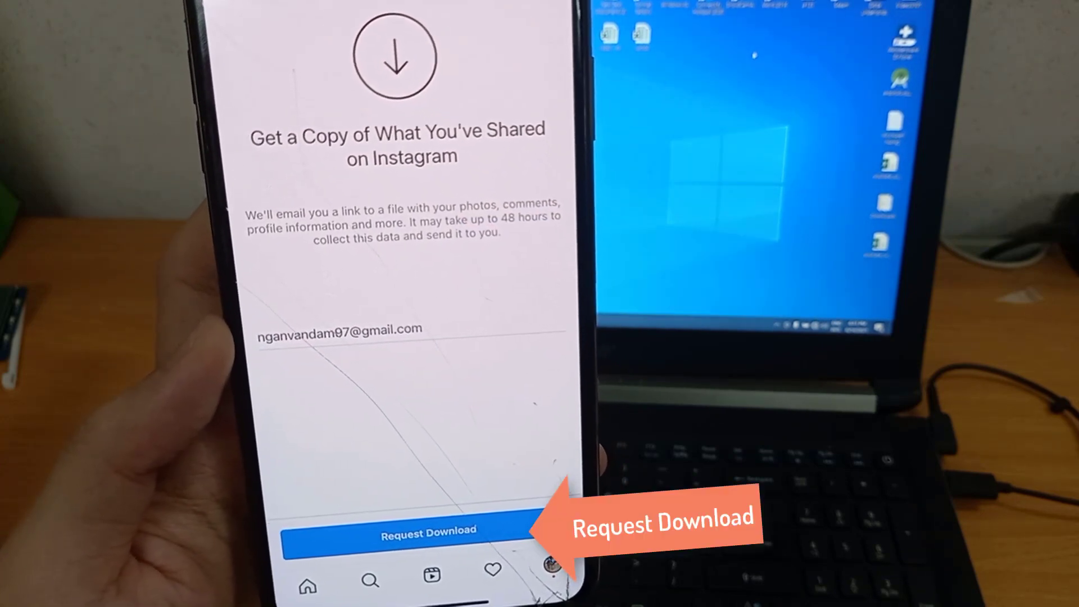
pyautogui.click(489, 531)
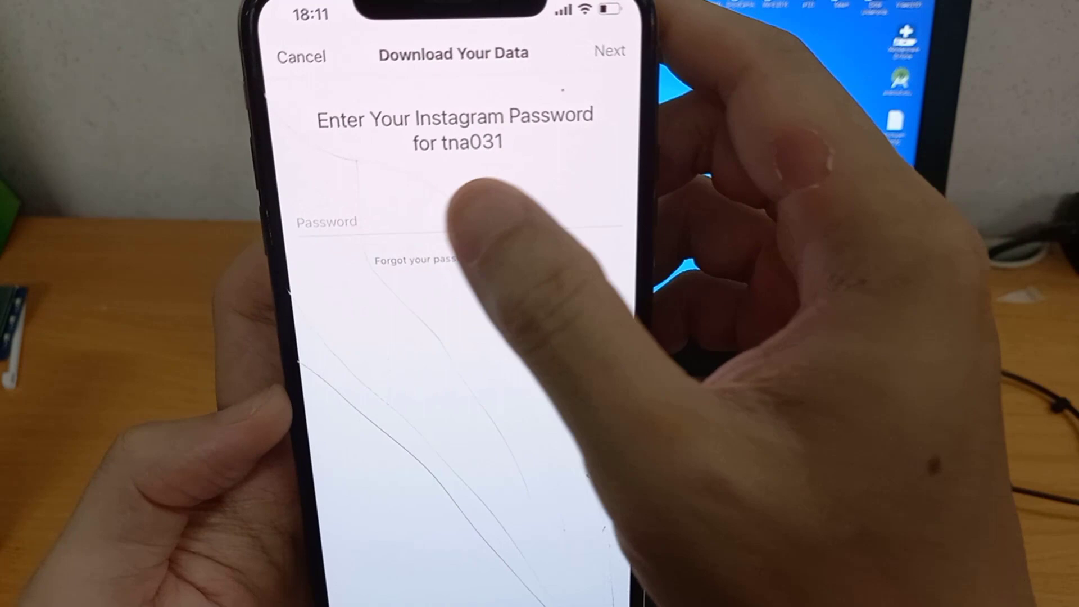
pyautogui.click(421, 205)
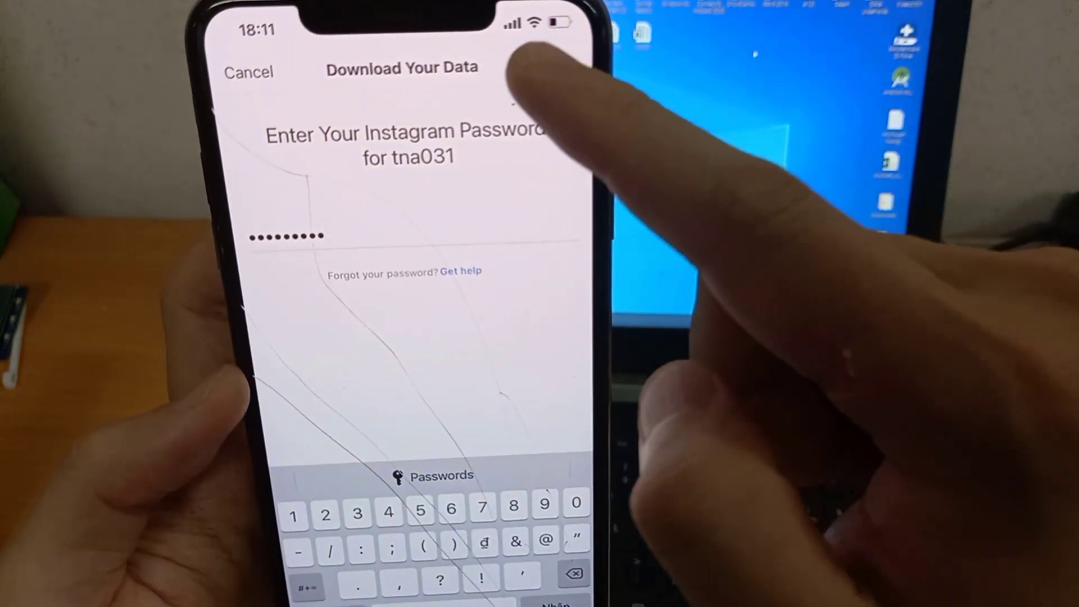
pyautogui.click(540, 68)
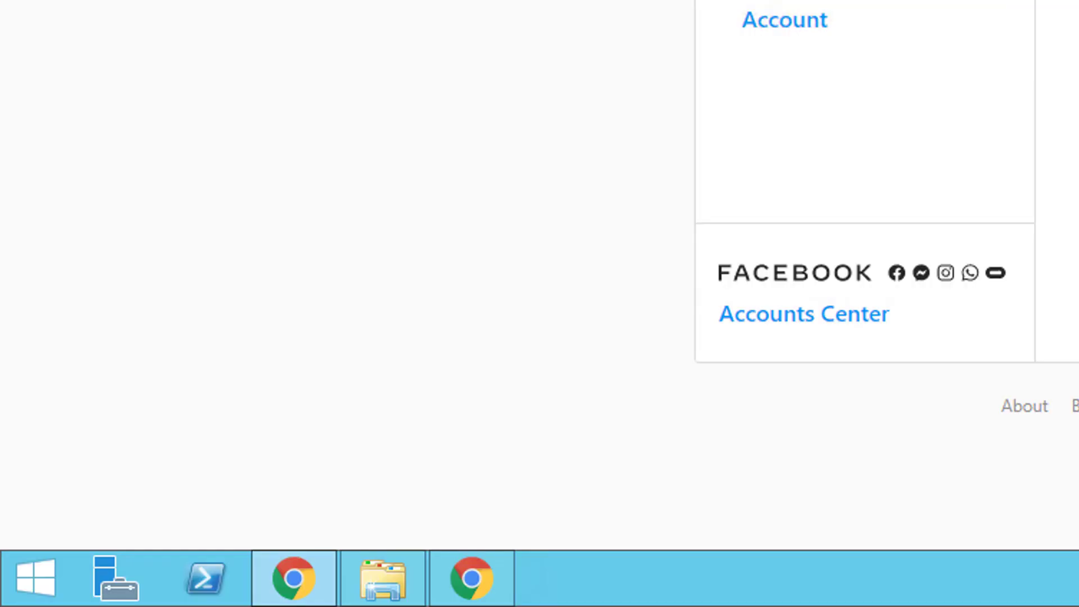
# - Download the exported data zip, then extract it into its own desktop folder
pyautogui.click(396, 233)
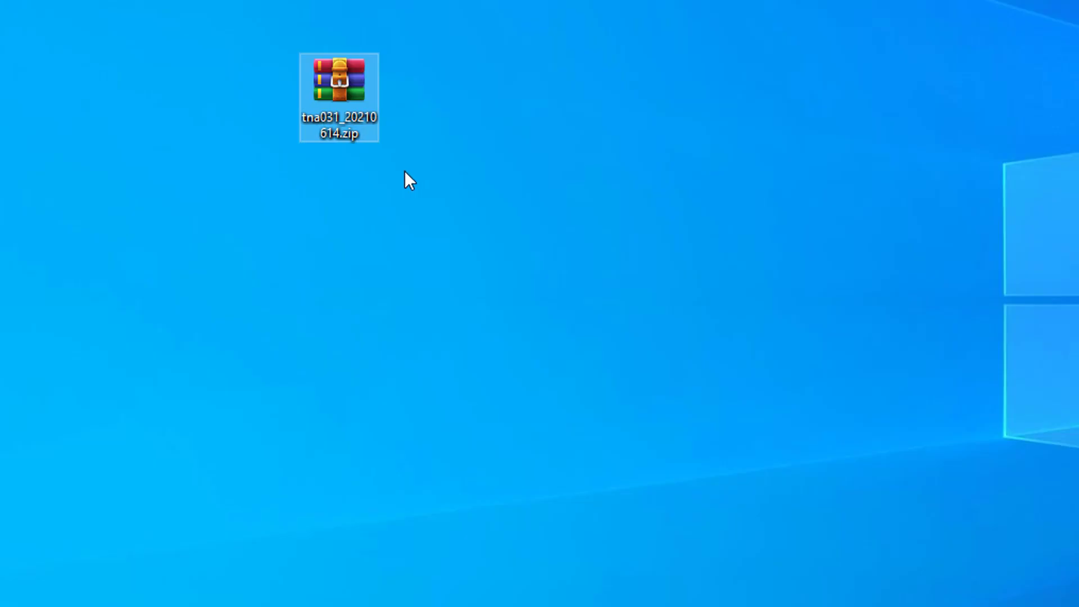
pyautogui.rightClick(349, 129)
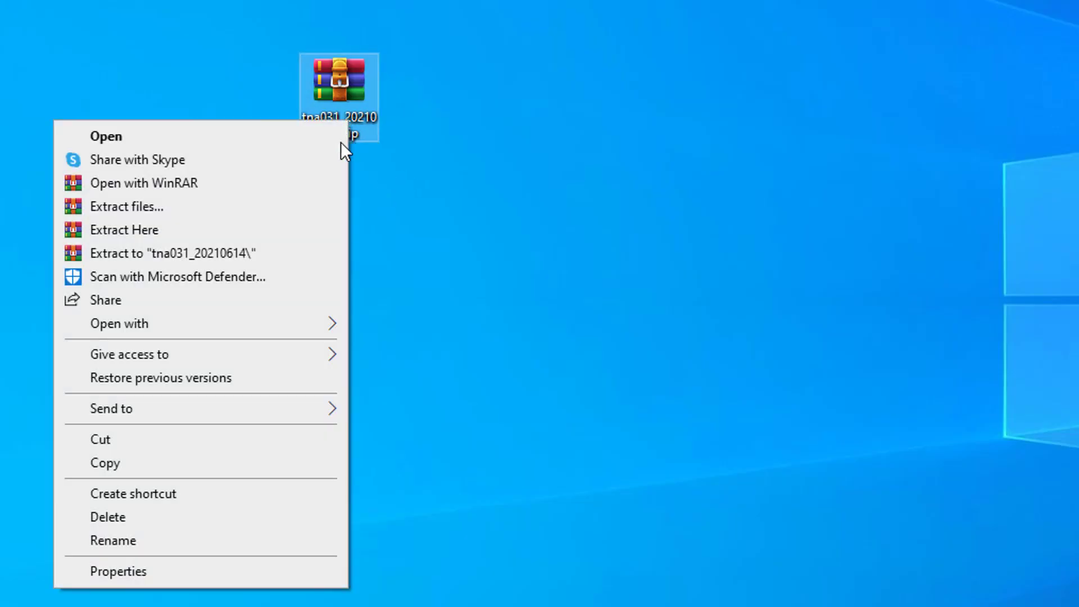
pyautogui.click(280, 258)
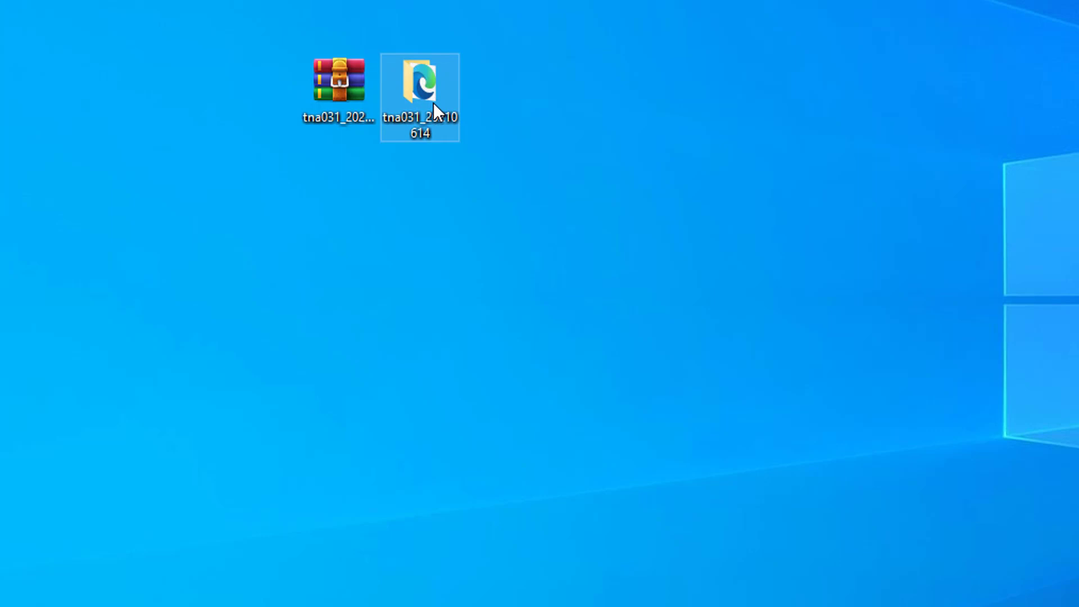
# - Browse the export's messages inbox, opening one conversation folder, then switching to another
pyautogui.doubleClick(324, 141)
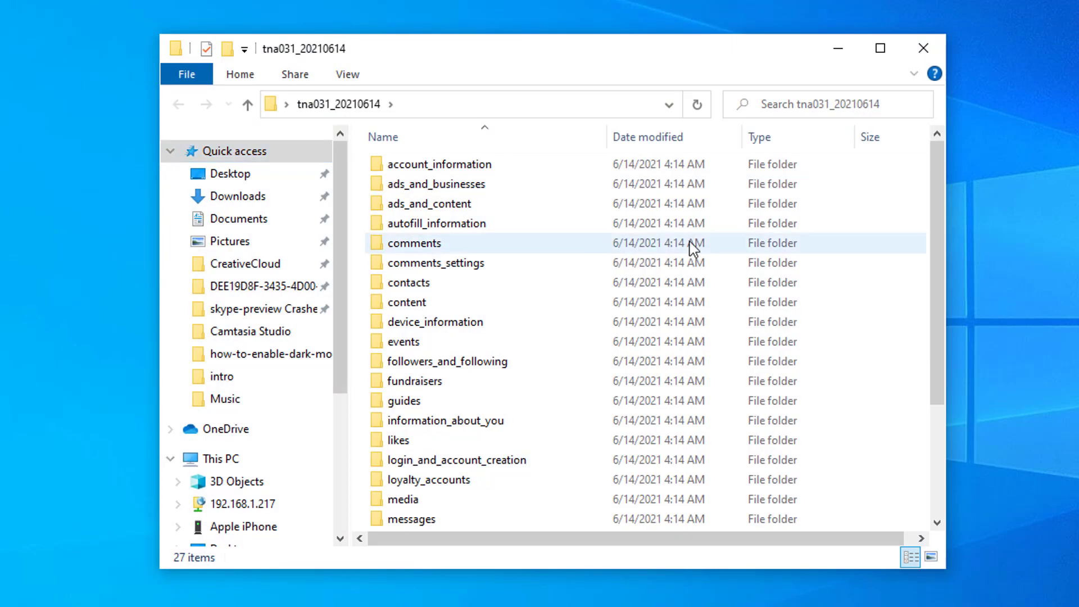
pyautogui.scroll(-1, 666, 266)
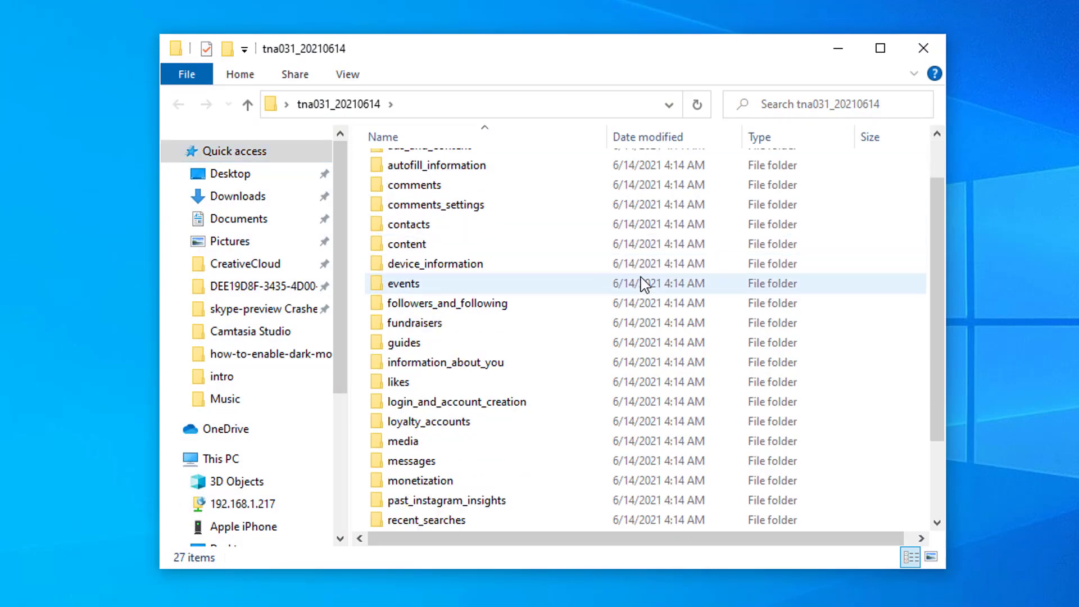
pyautogui.scroll(-1, 637, 285)
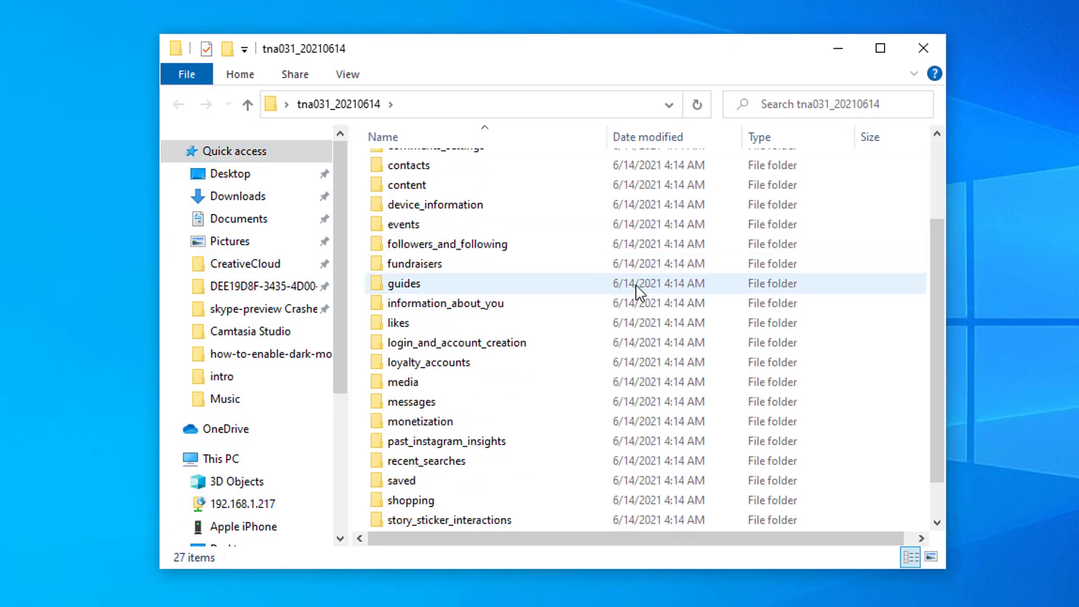
pyautogui.doubleClick(453, 405)
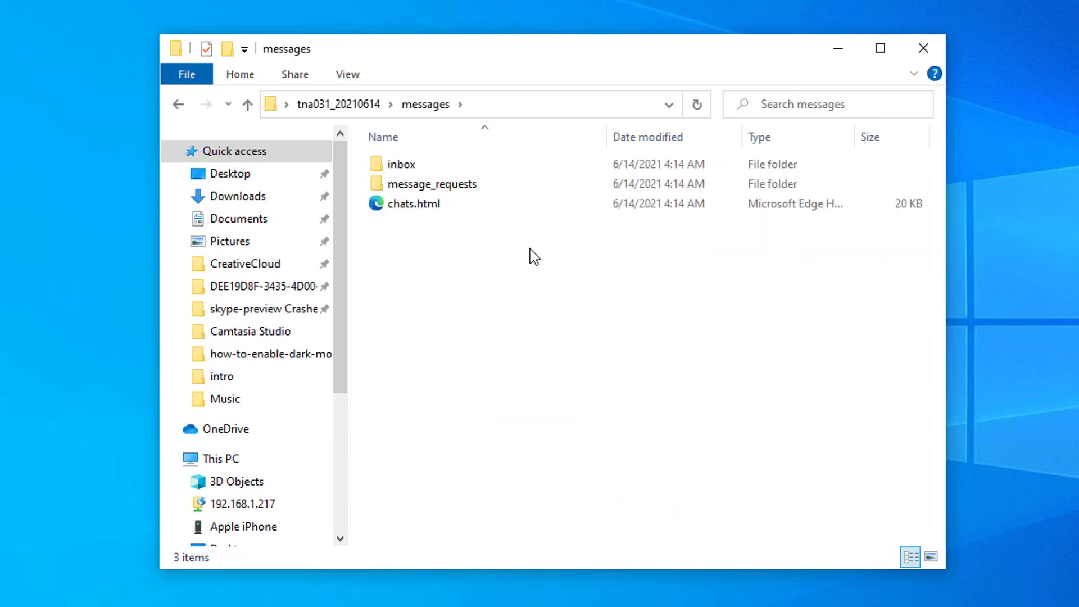
pyautogui.doubleClick(450, 164)
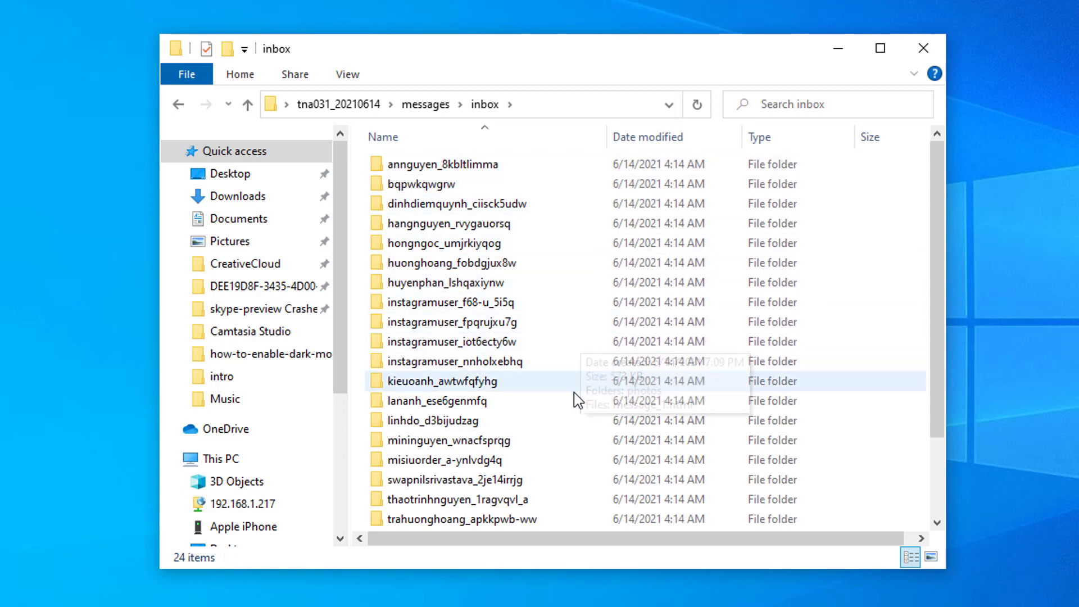
pyautogui.scroll(-2, 574, 400)
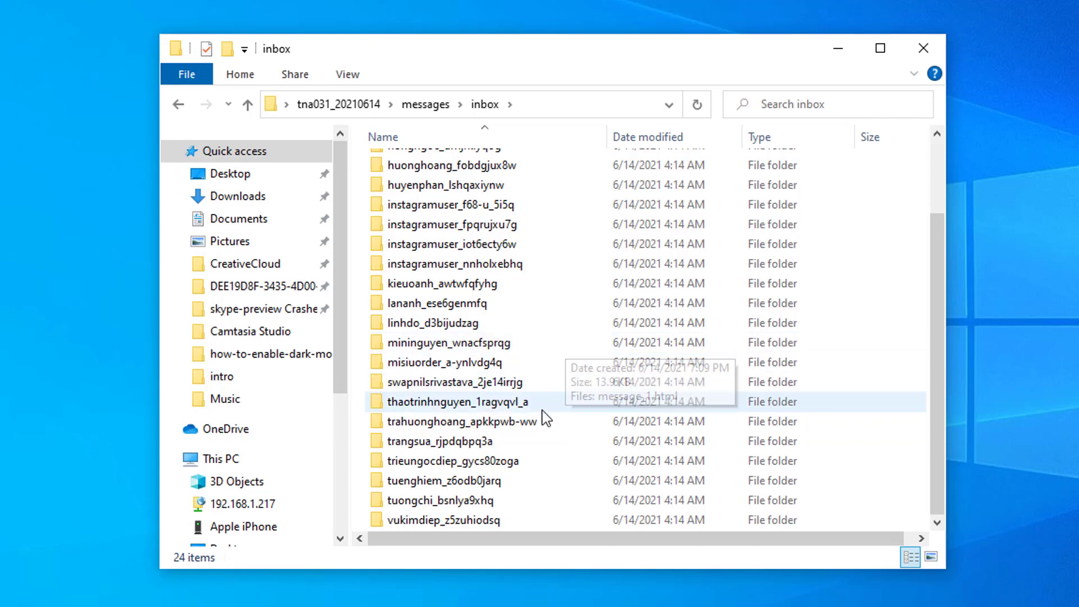
pyautogui.doubleClick(503, 447)
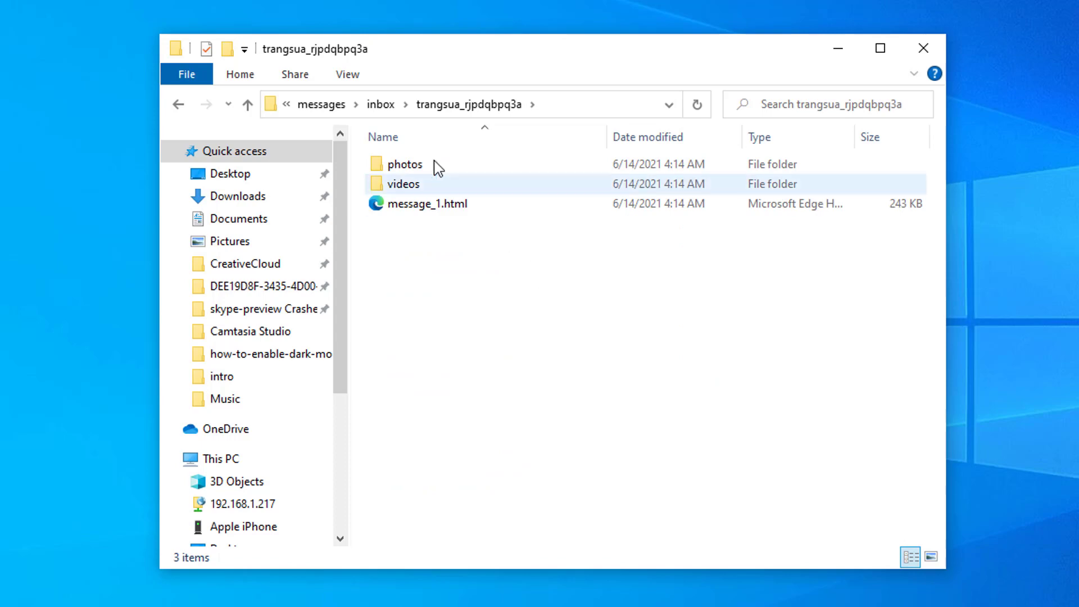
pyautogui.click(382, 105)
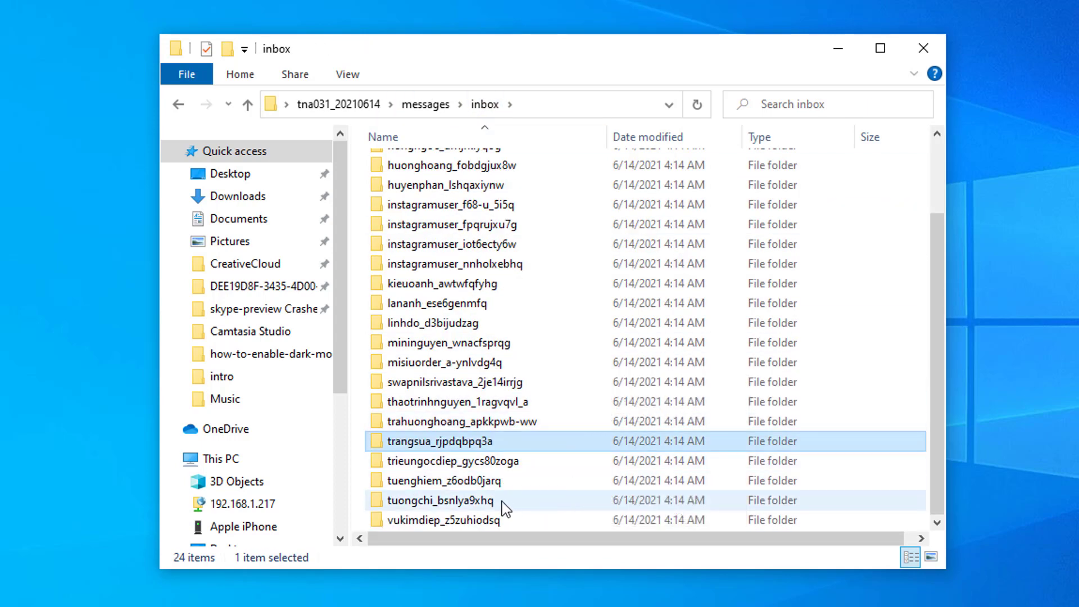
pyautogui.doubleClick(503, 506)
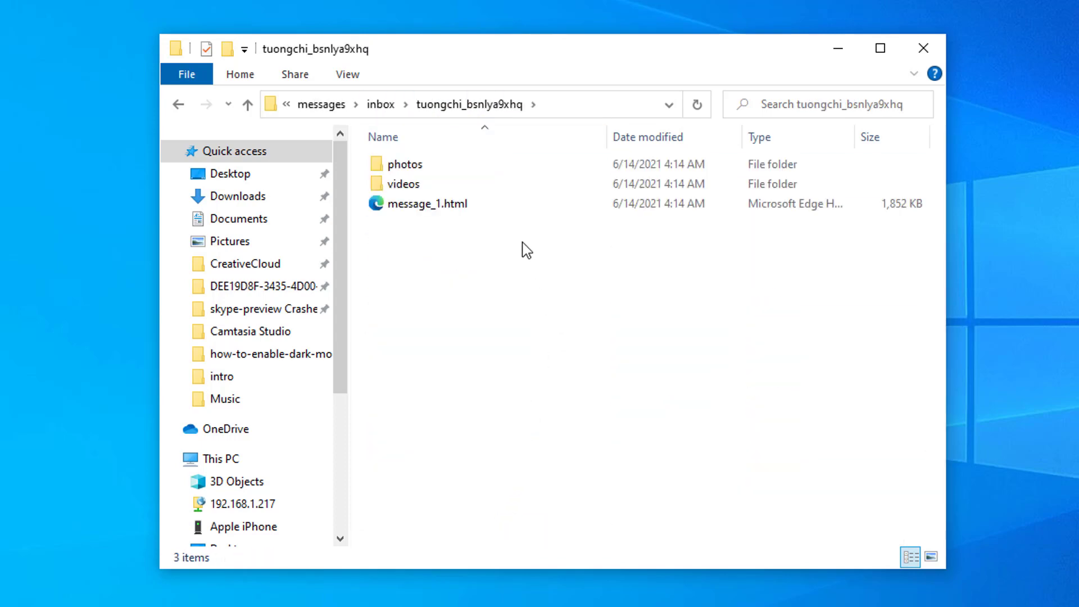
# - Browse the 225 exported photos, view one full-screen, and return to the conversation folder
pyautogui.doubleClick(413, 167)
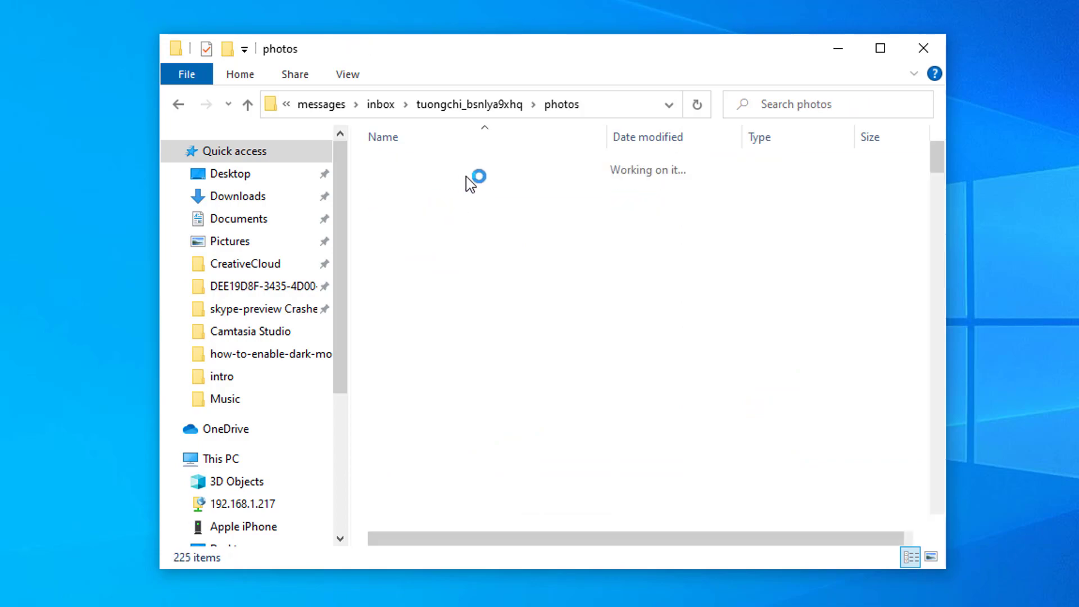
pyautogui.scroll(-5, 534, 261)
pyautogui.scroll(-2, 534, 271)
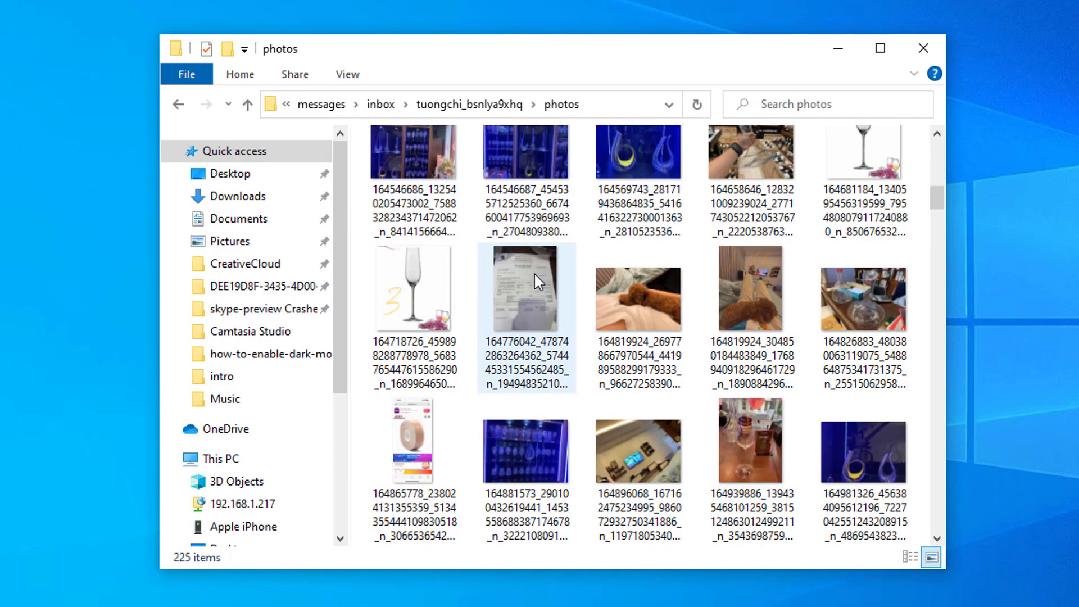
pyautogui.scroll(-3, 534, 272)
pyautogui.scroll(-3, 538, 289)
pyautogui.scroll(-3, 507, 325)
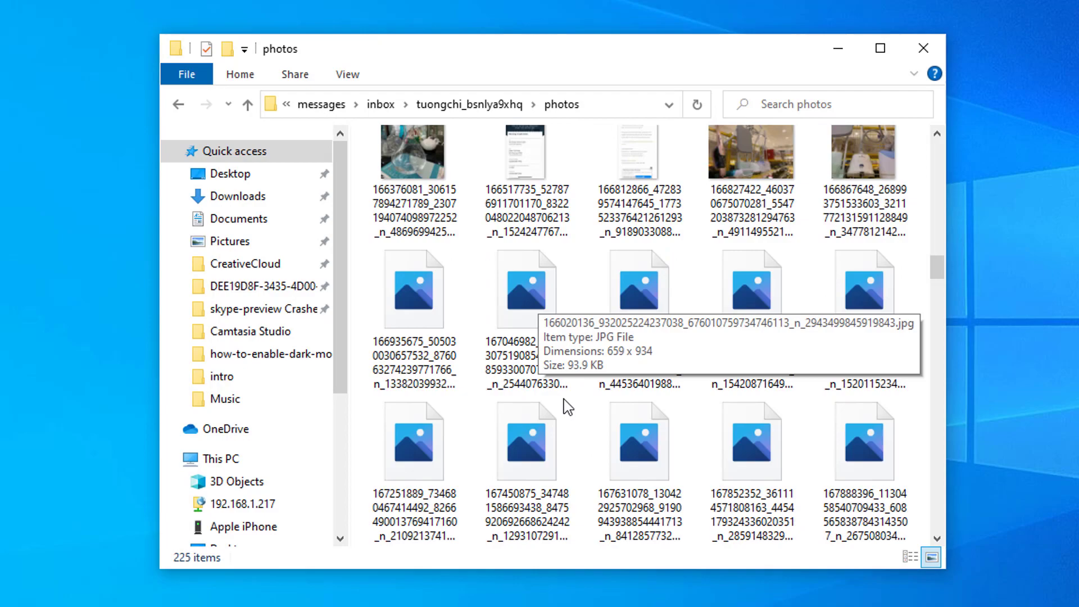
pyautogui.scroll(-3, 637, 405)
pyautogui.scroll(-3, 544, 414)
pyautogui.scroll(-3, 772, 442)
pyautogui.scroll(-3, 774, 456)
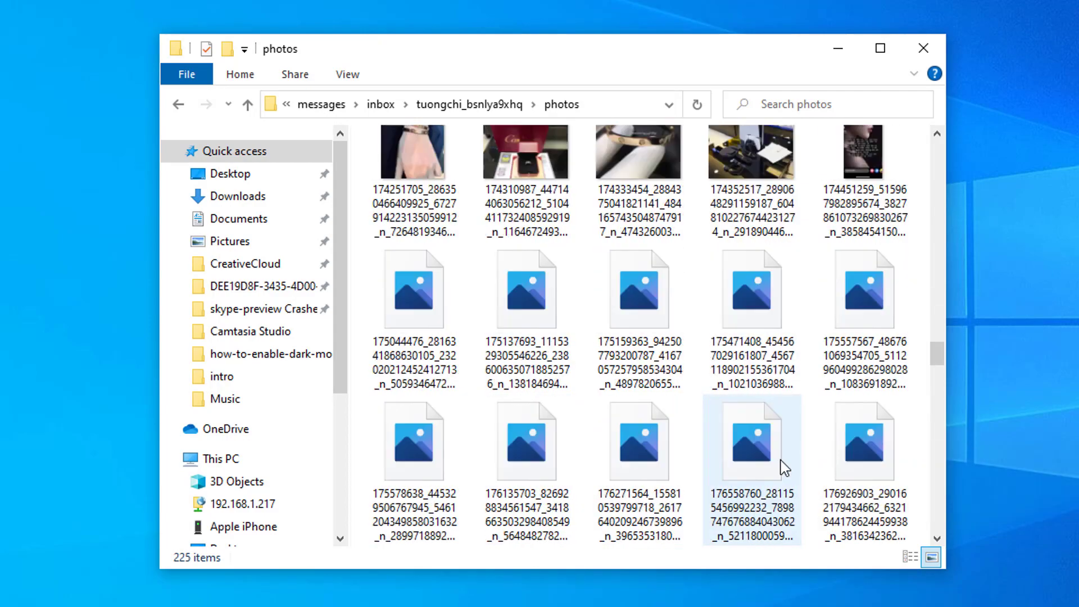
pyautogui.scroll(-3, 774, 460)
pyautogui.scroll(-2, 774, 466)
pyautogui.scroll(-3, 774, 468)
pyautogui.scroll(-3, 769, 481)
pyautogui.scroll(-3, 759, 497)
pyautogui.scroll(-3, 753, 514)
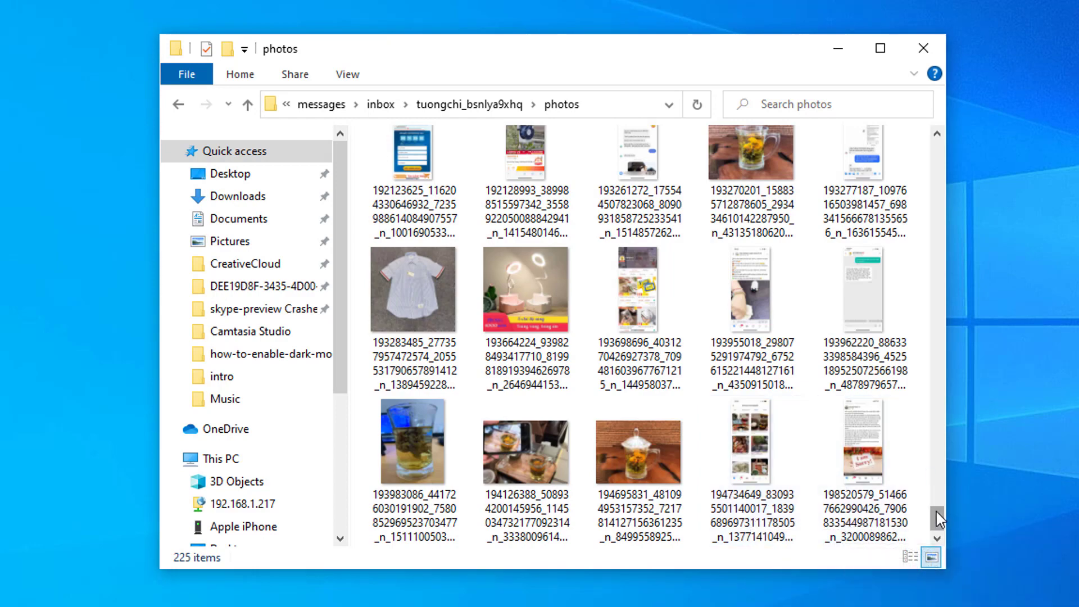
pyautogui.moveTo(937, 516); pyautogui.dragTo(942, 142)
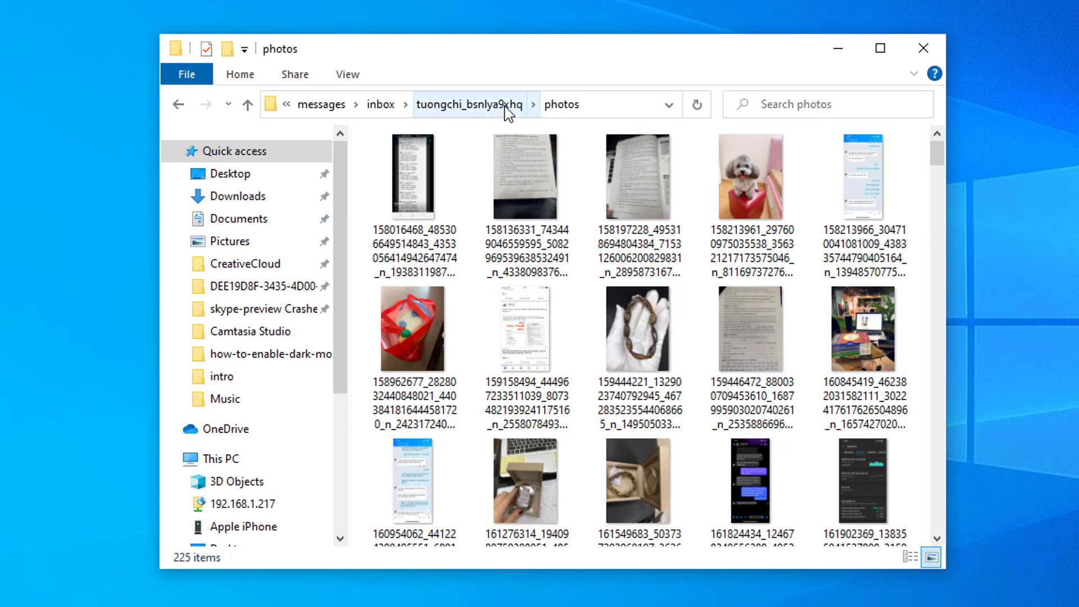
pyautogui.doubleClick(508, 152)
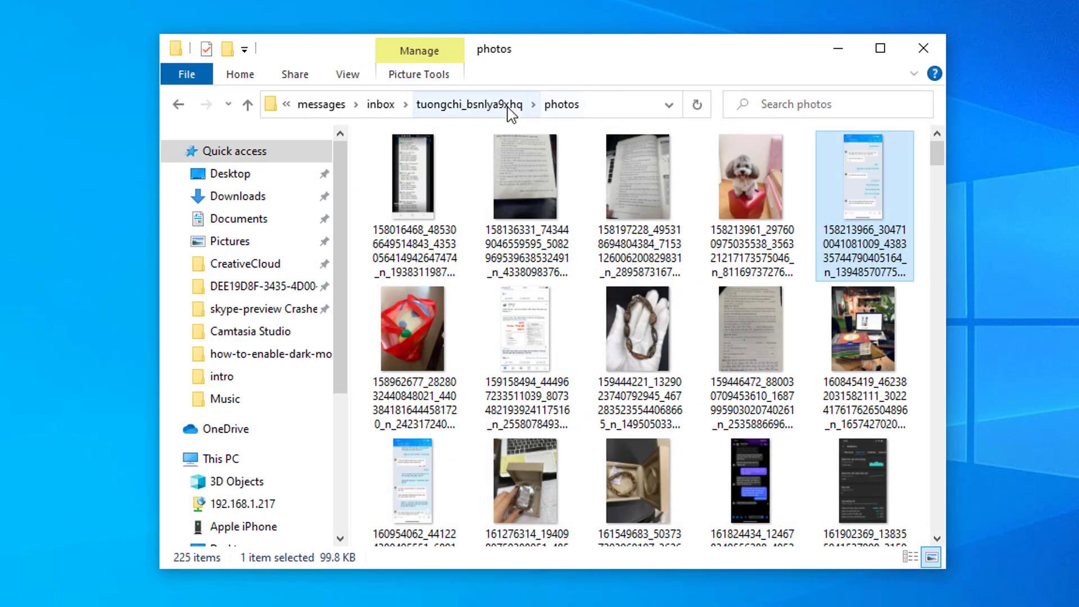
pyautogui.click(468, 103)
# - View the 28 mp4 videos, go back up, and select message_1.html
pyautogui.doubleClick(457, 187)
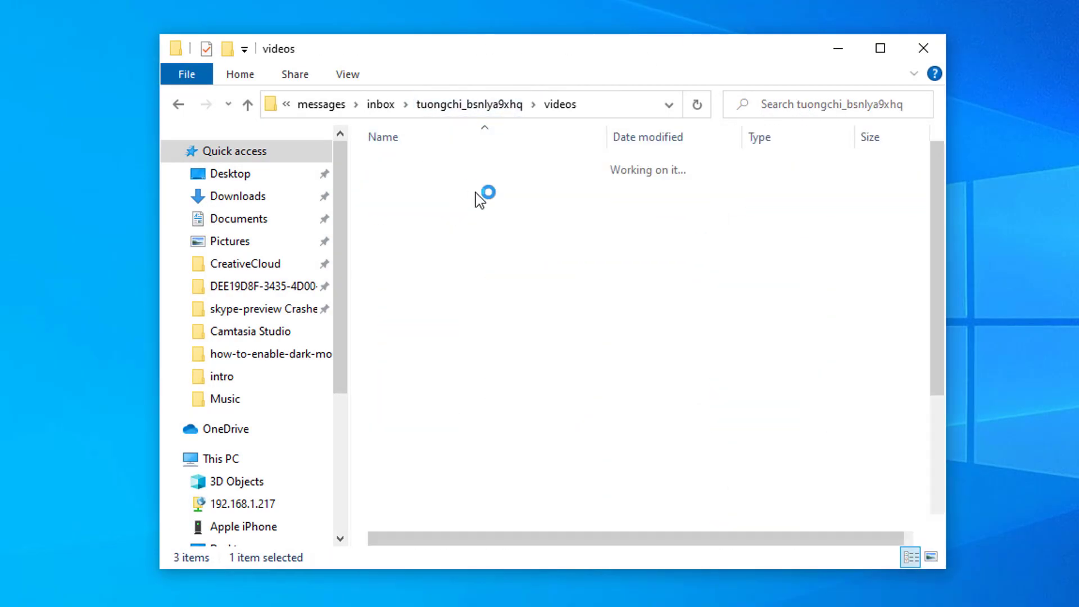
pyautogui.moveTo(931, 259)
pyautogui.mouseDown()
pyautogui.moveTo(945, 403)
pyautogui.moveTo(682, 125)
pyautogui.moveTo(498, 113)
pyautogui.mouseUp()
pyautogui.click(497, 110)
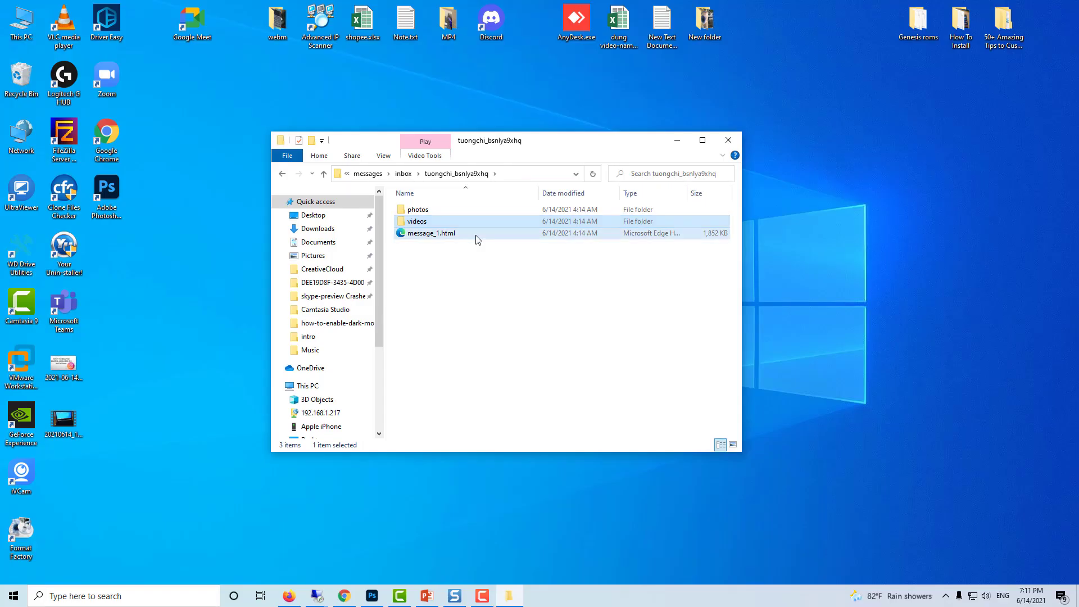
pyautogui.click(461, 237)
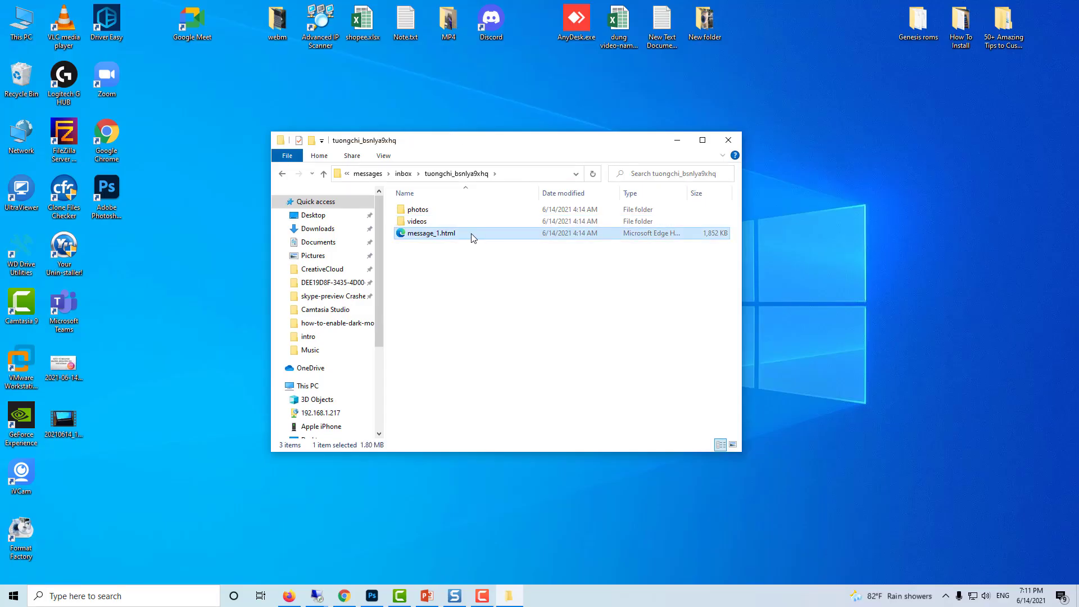